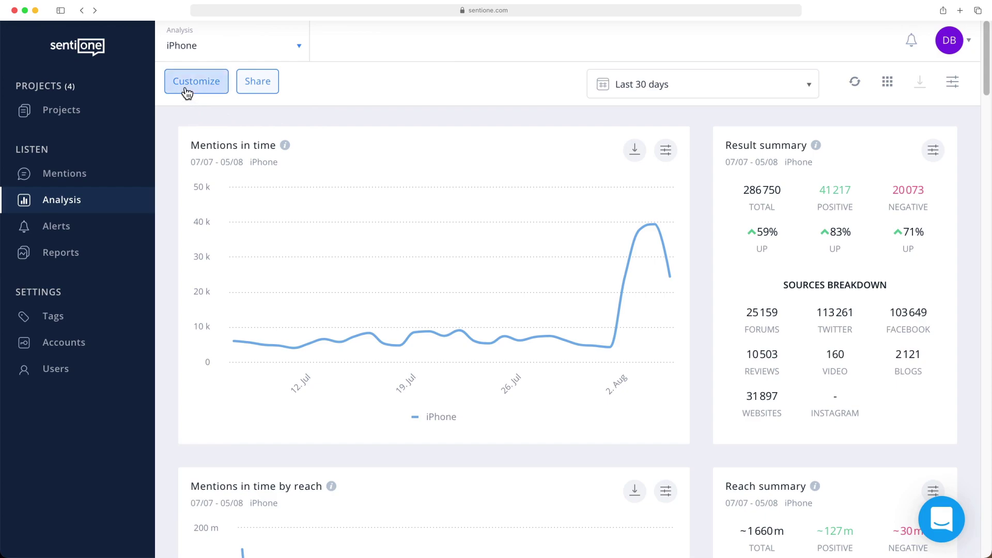
Enter dashboard customization, examine the widgets offered in each category from Results to Engagement, and save the layout.
{"action": "left_click", "coordinate": [187, 92]}
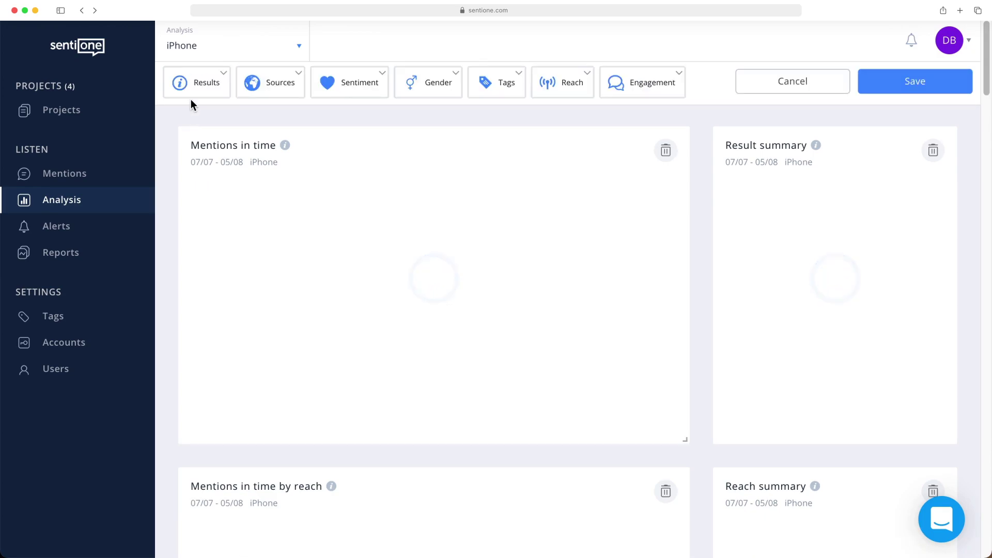
{"action": "left_click", "coordinate": [199, 91]}
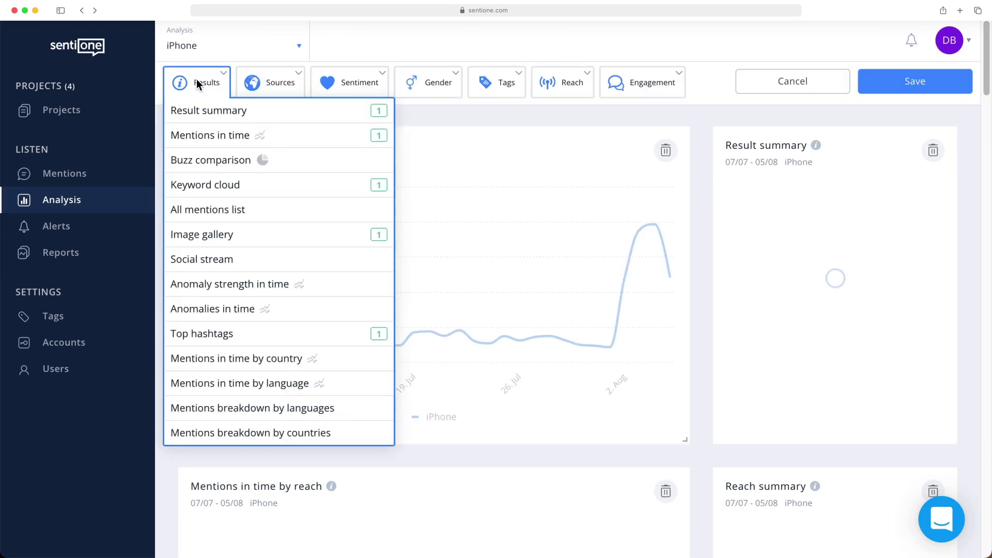
{"action": "left_click", "coordinate": [252, 81]}
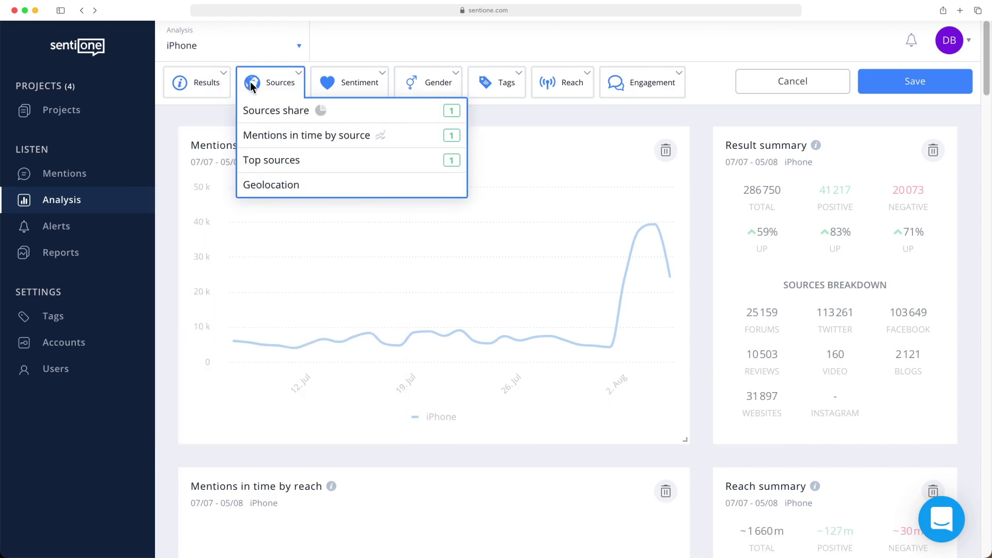
{"action": "left_click", "coordinate": [341, 83]}
{"action": "left_click", "coordinate": [440, 82]}
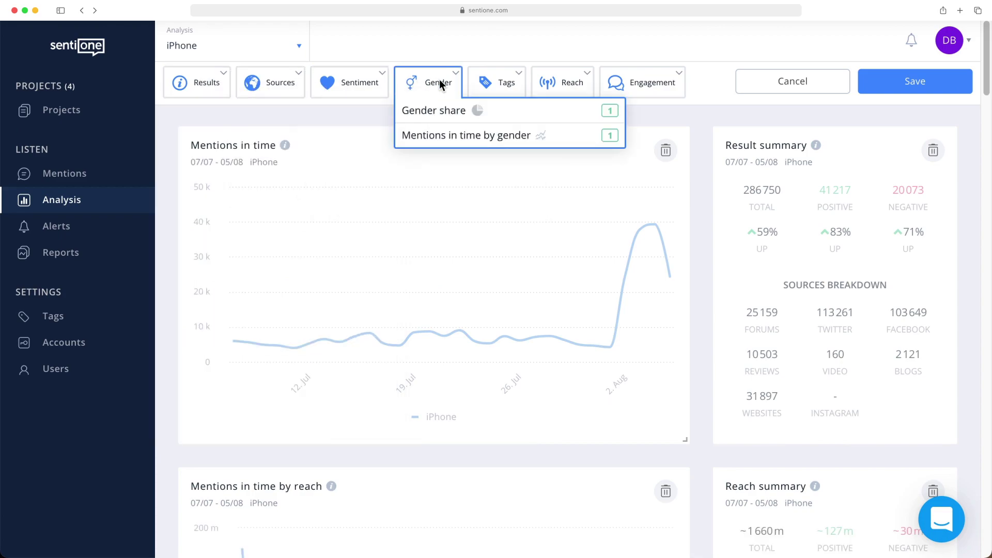
{"action": "left_click", "coordinate": [488, 82]}
{"action": "left_click", "coordinate": [548, 83]}
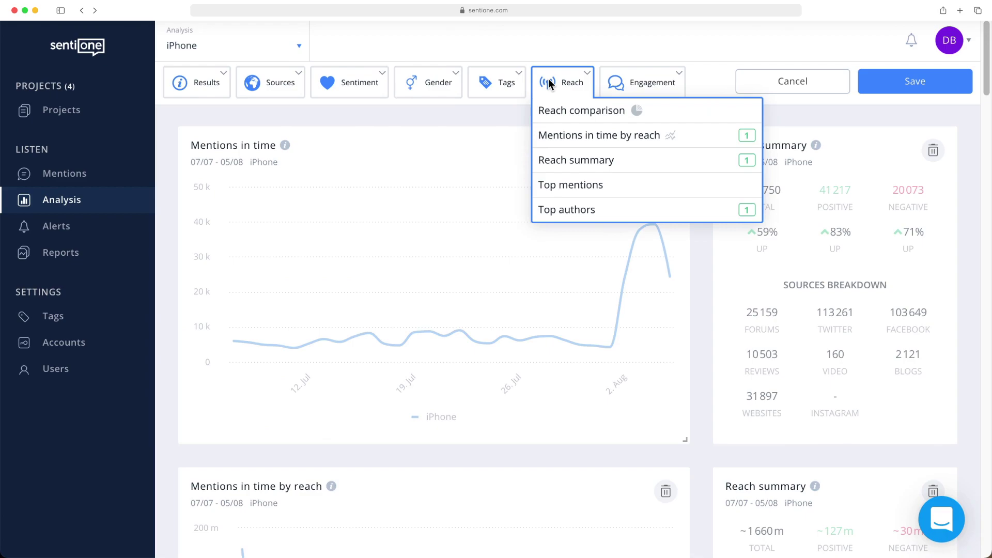
{"action": "left_click", "coordinate": [623, 84]}
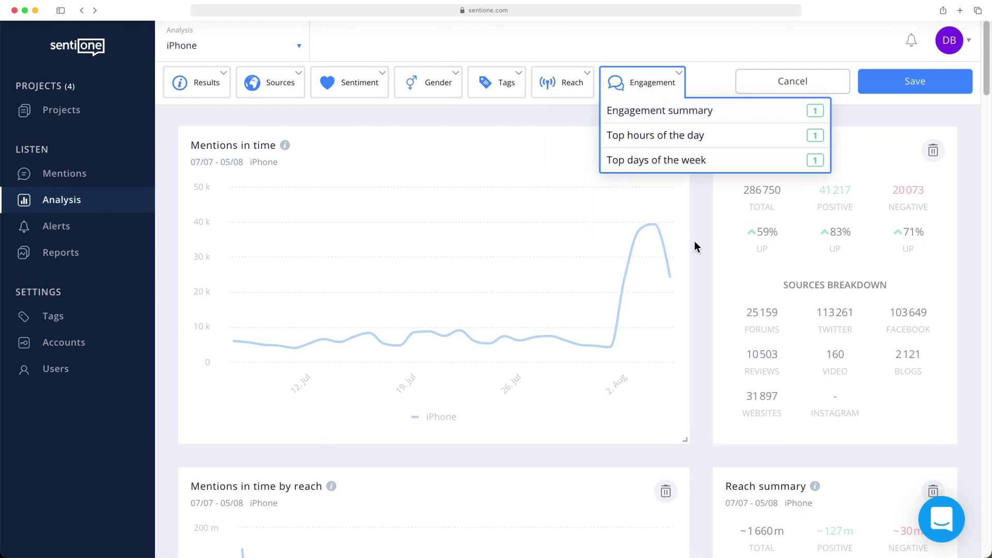
{"action": "left_click", "coordinate": [697, 258]}
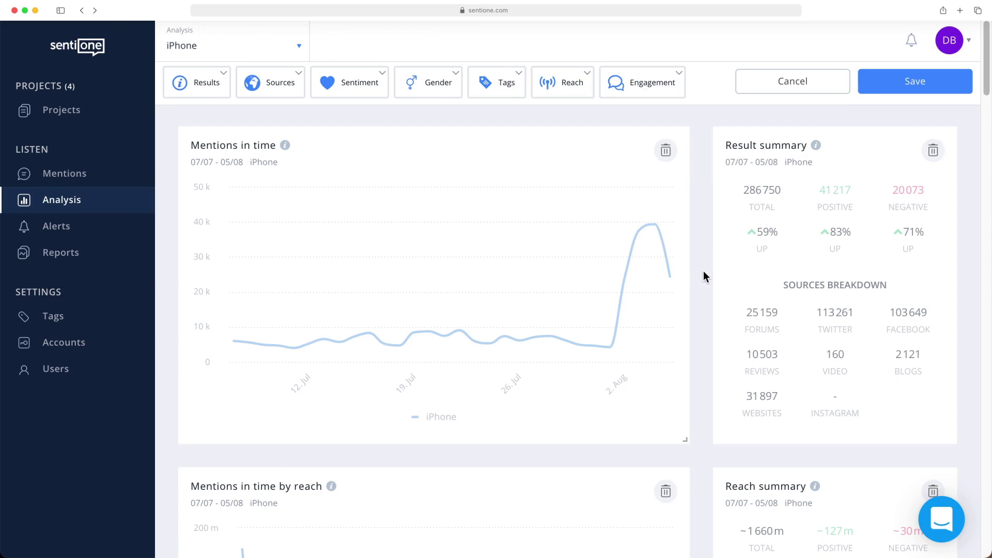
{"action": "mouse_move", "coordinate": [867, 264]}
{"action": "left_mouse_down"}
{"action": "mouse_move", "coordinate": [335, 271]}
{"action": "mouse_move", "coordinate": [894, 254]}
{"action": "mouse_move", "coordinate": [879, 257]}
{"action": "left_mouse_up"}
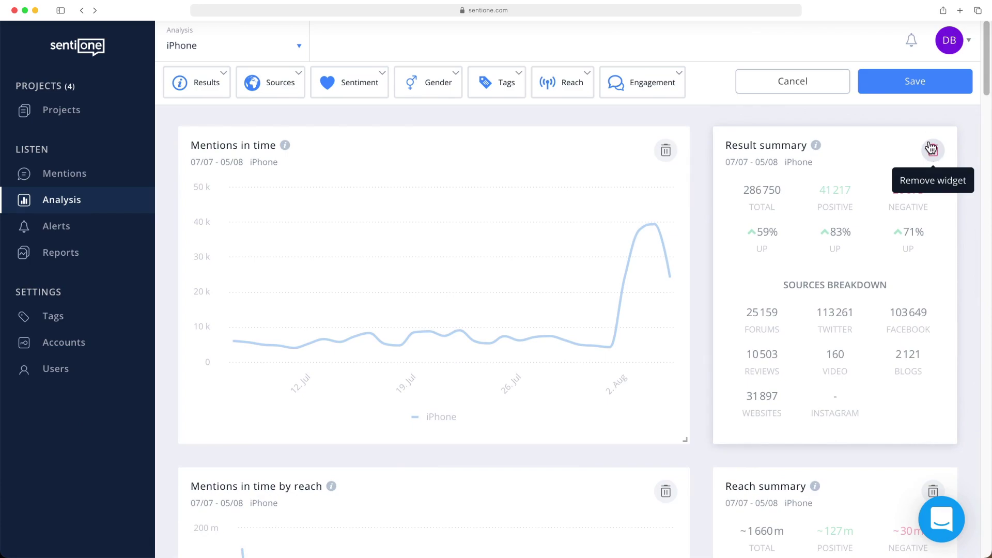
{"action": "left_click", "coordinate": [931, 85]}
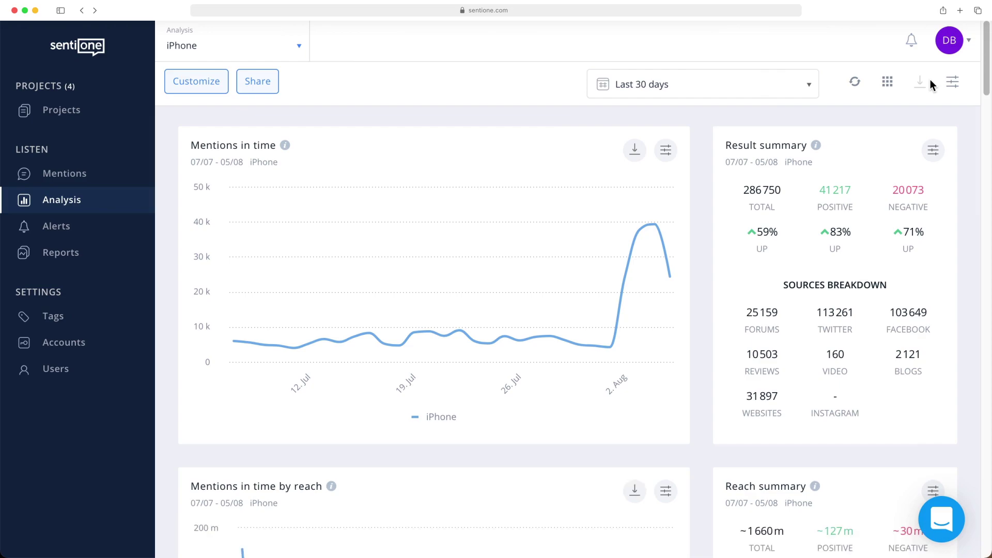
Share the iPhone analysis by copying its share URL and continuing with sharing enabled.
{"action": "left_click", "coordinate": [258, 91]}
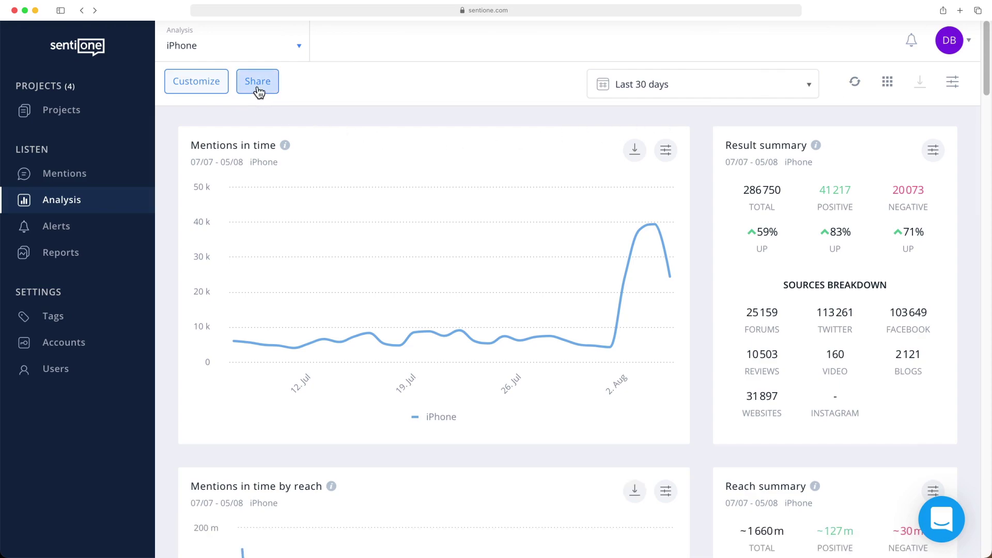
{"action": "left_click", "coordinate": [258, 90]}
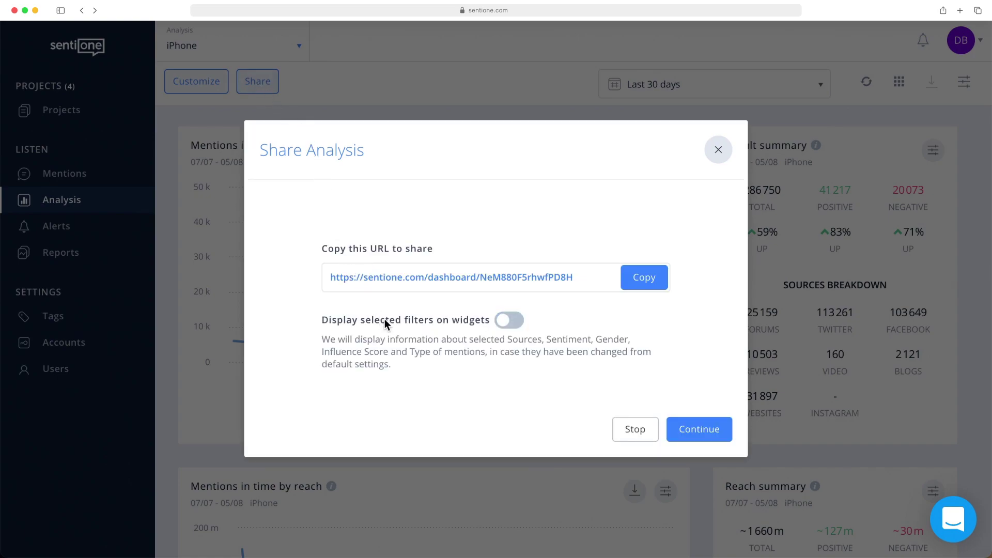
{"action": "left_click", "coordinate": [642, 284]}
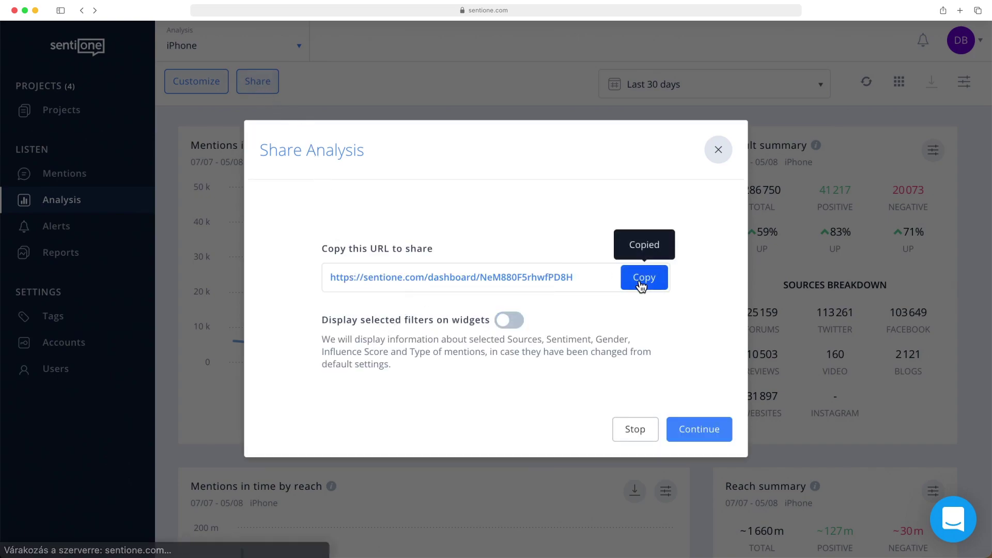
{"action": "left_click", "coordinate": [701, 434]}
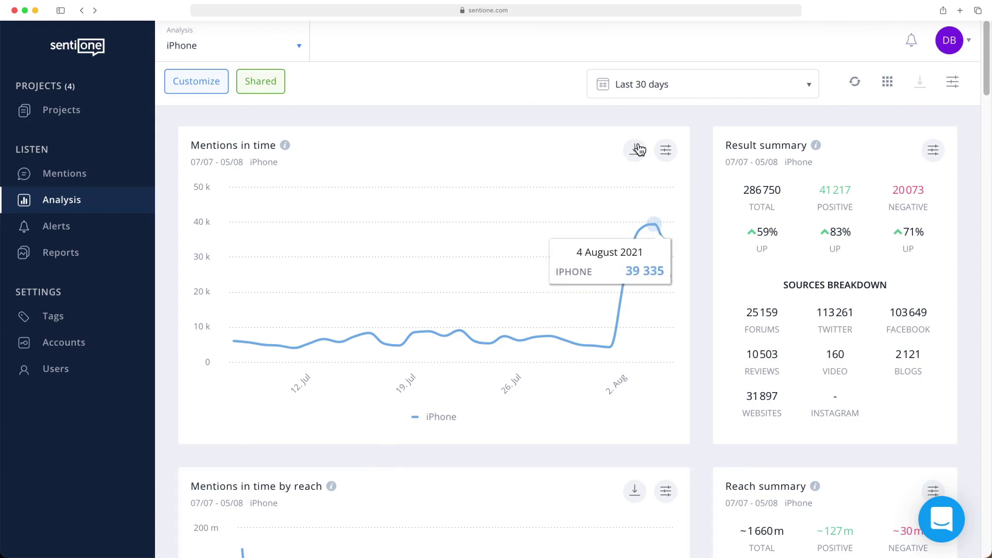
Examine the dashboard's preset and custom date ranges, dismiss them, and open the filter settings for the whole dashboard.
{"action": "left_click", "coordinate": [679, 94]}
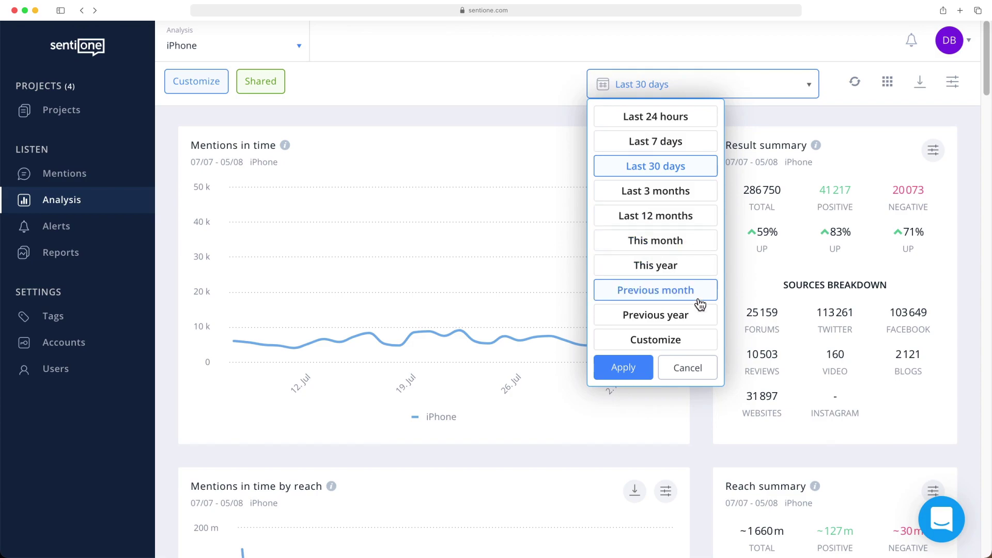
{"action": "left_click", "coordinate": [703, 350]}
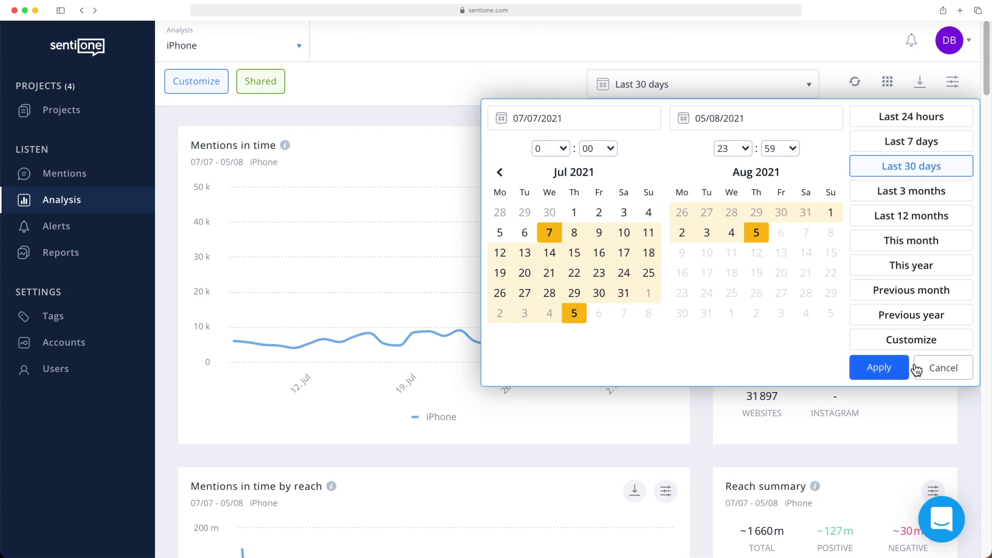
{"action": "left_click", "coordinate": [945, 369]}
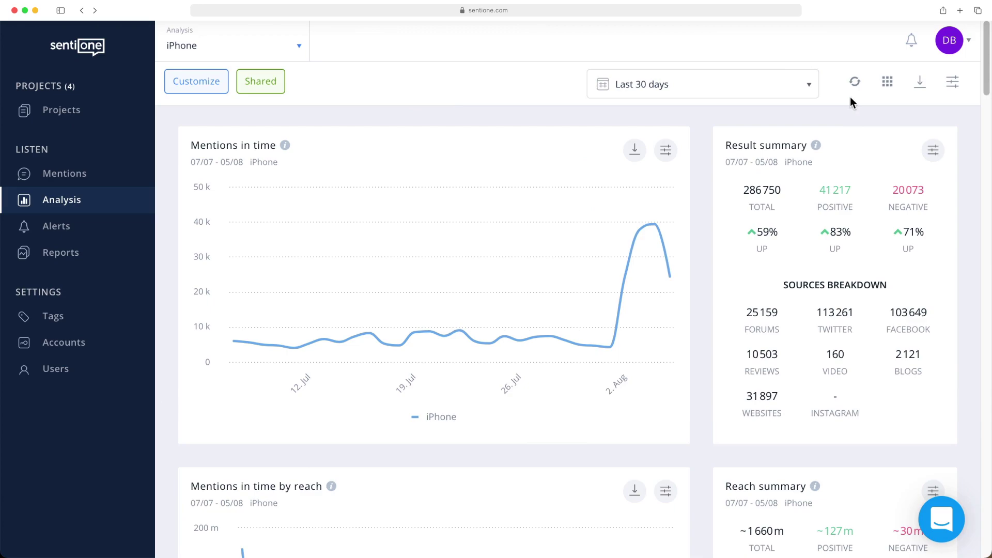
{"action": "left_click", "coordinate": [954, 85]}
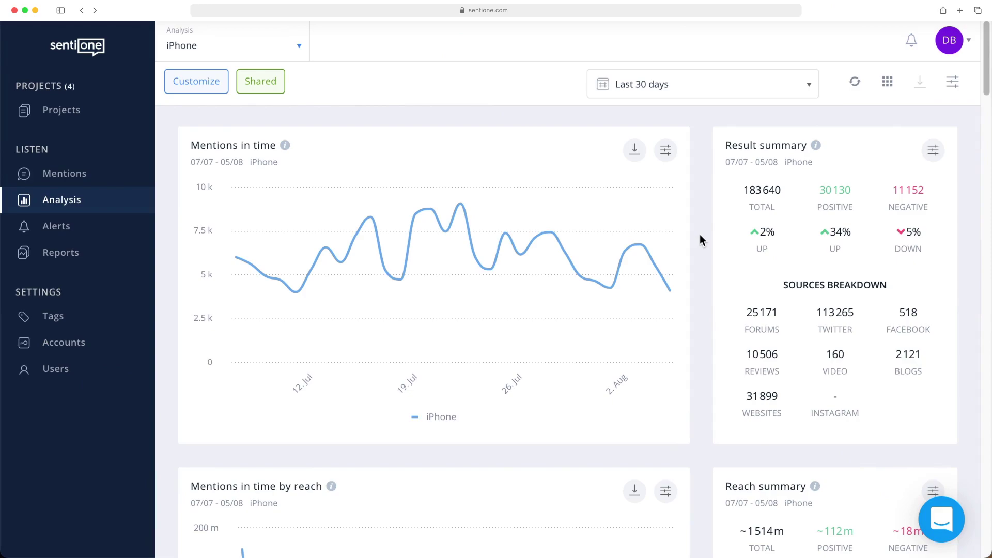
Examine the export formats and all filter settings of the Mentions in time widget, and cancel without applying changes.
{"action": "left_click", "coordinate": [634, 150]}
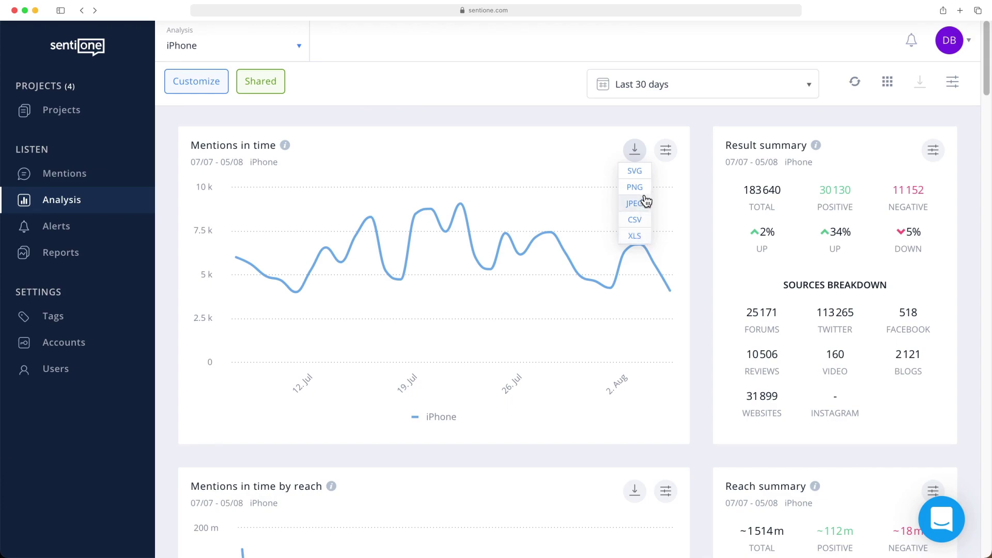
{"action": "left_click", "coordinate": [666, 151]}
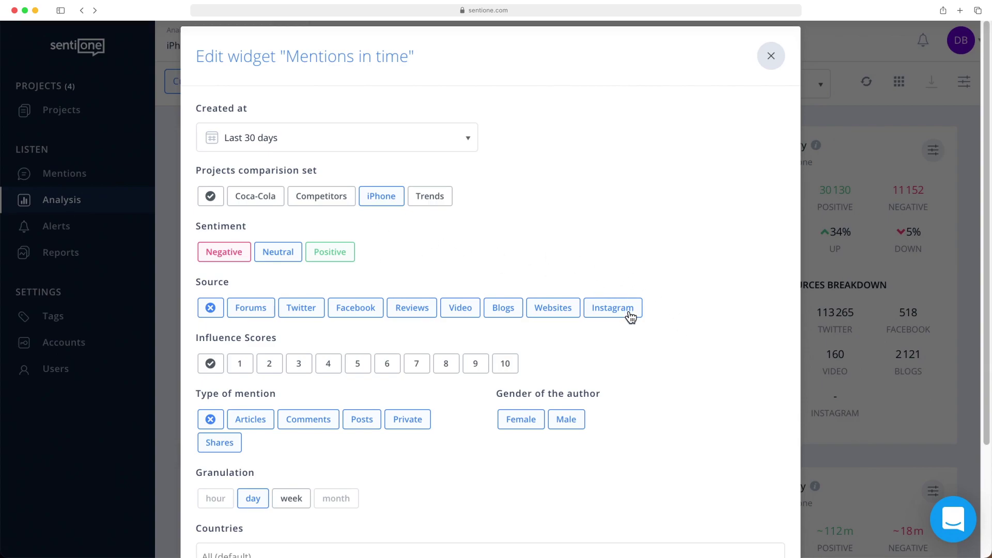
{"action": "scroll", "coordinate": [370, 459], "scroll_direction": "down", "scroll_amount": 3}
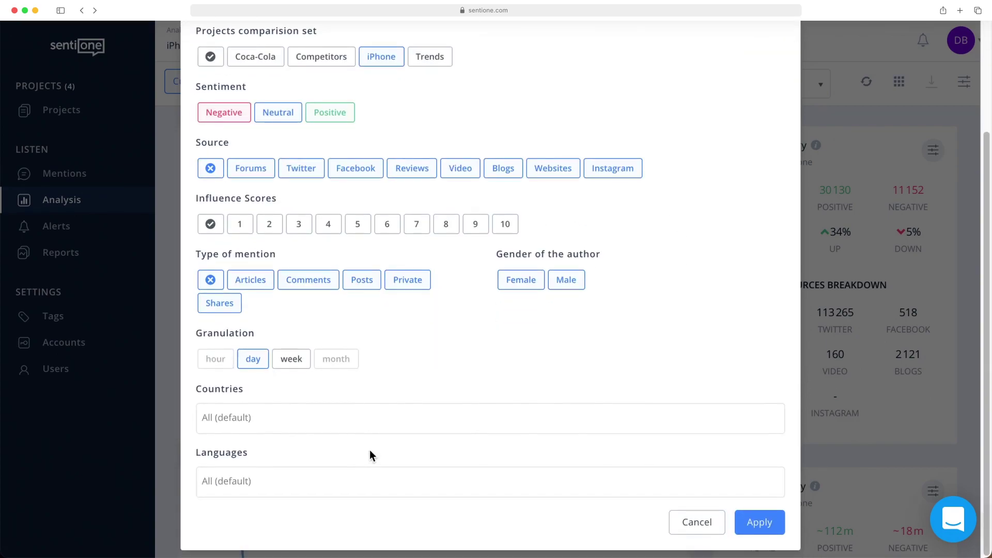
{"action": "left_click", "coordinate": [696, 523]}
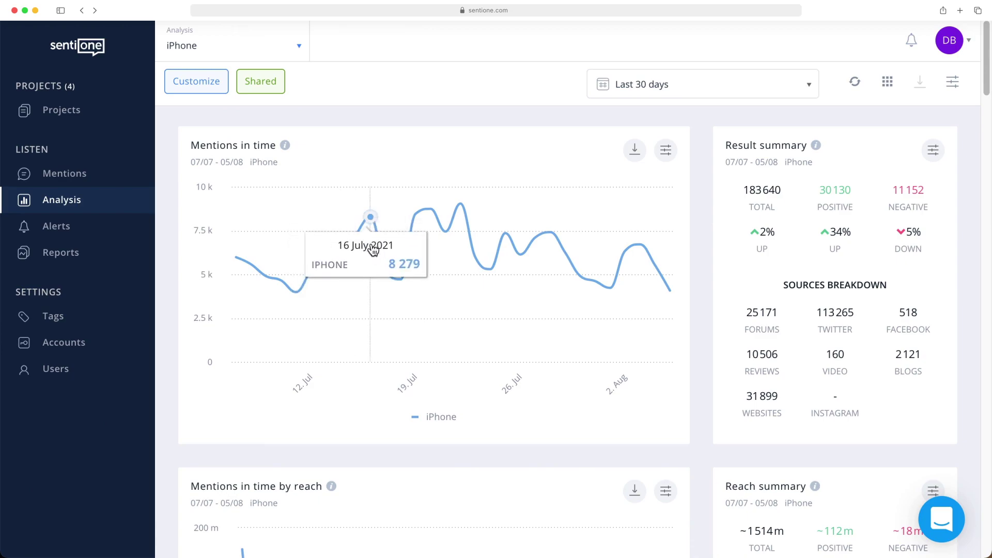
Preview the mentions behind the 22 July peak in Mentions in time, review the content summary and top keywords, and close the preview.
{"action": "left_click", "coordinate": [461, 204]}
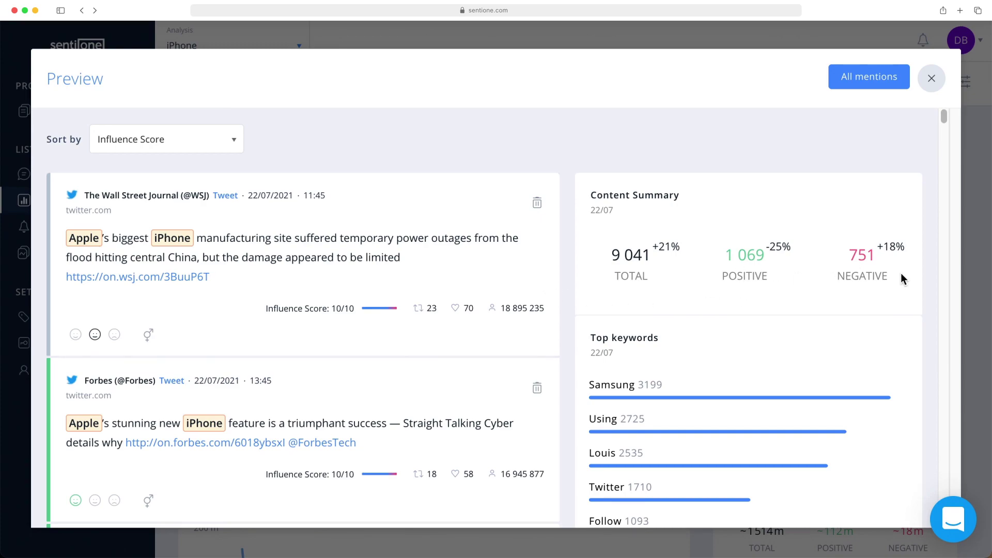
{"action": "scroll", "coordinate": [710, 341], "scroll_direction": "down", "scroll_amount": 4}
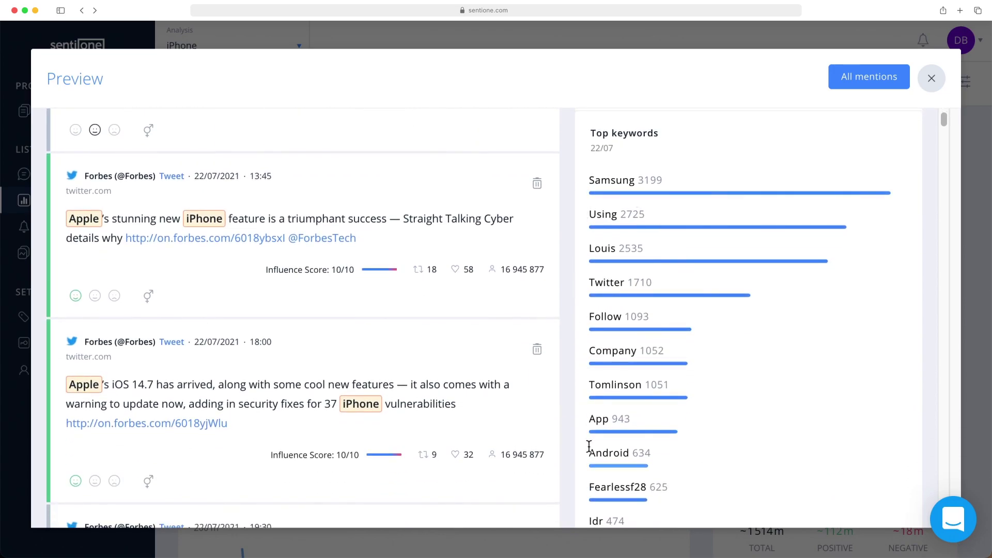
{"action": "scroll", "coordinate": [588, 439], "scroll_direction": "up", "scroll_amount": 4}
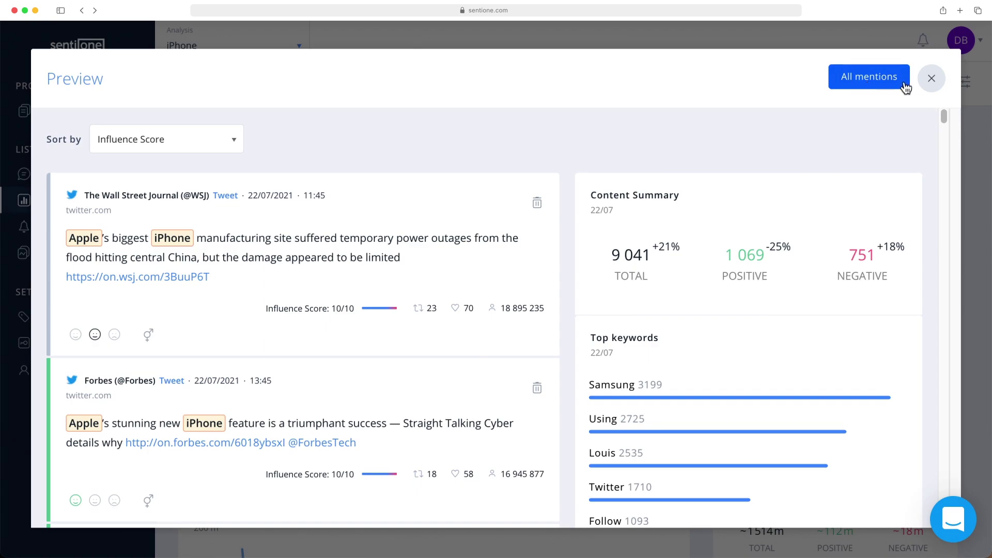
{"action": "left_click", "coordinate": [934, 79]}
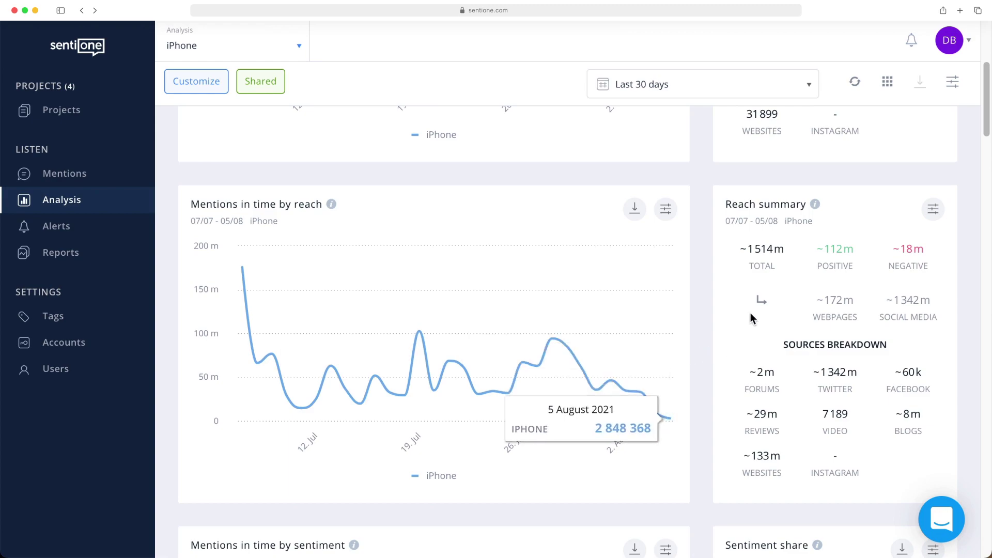
Examine the total and negative reach figures in the Reach summary widget.
{"action": "mouse_move", "coordinate": [770, 257]}
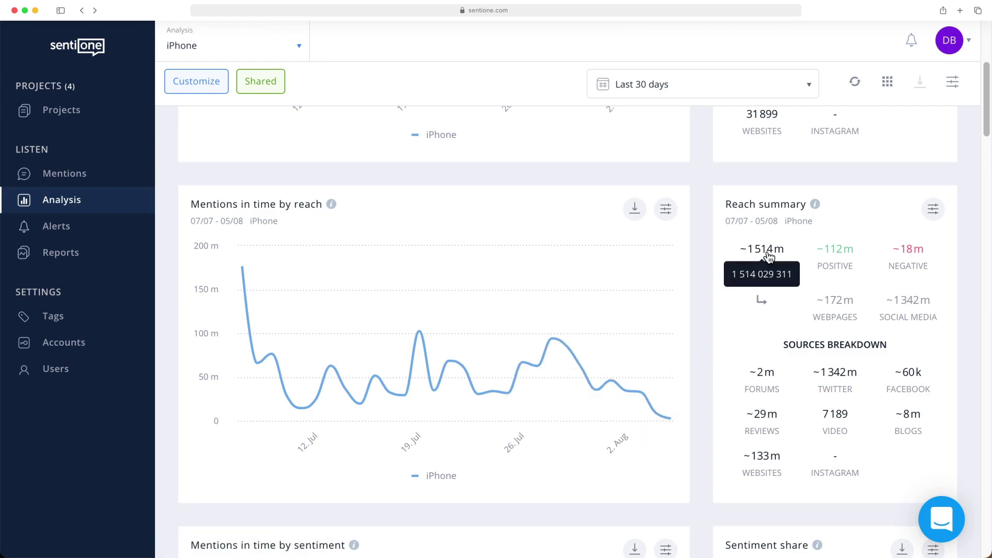
{"action": "mouse_move", "coordinate": [898, 255]}
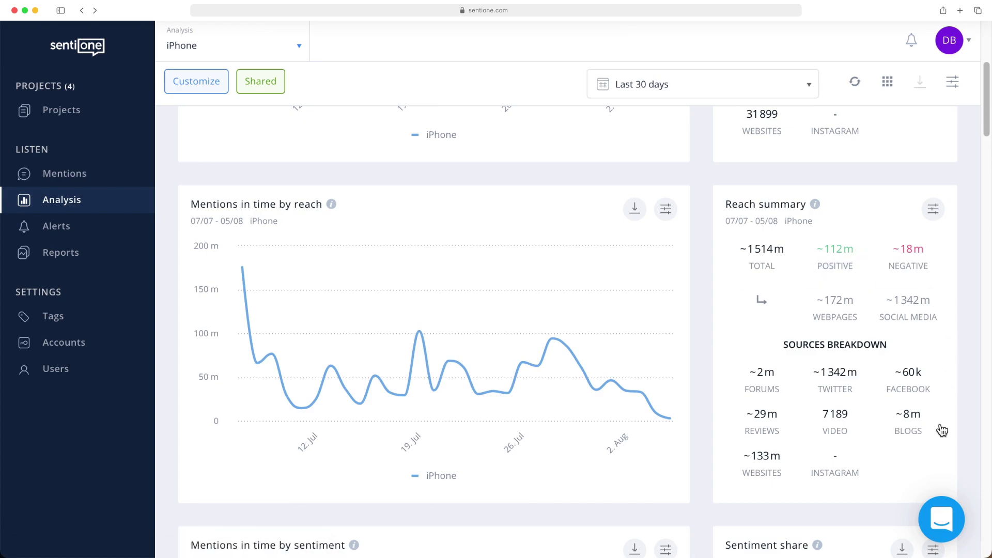
Inspect the neutral, positive and negative slices of the Sentiment share chart, and exclude Neutral from it.
{"action": "scroll", "coordinate": [941, 432], "scroll_direction": "down", "scroll_amount": 2}
{"action": "scroll", "coordinate": [940, 421], "scroll_direction": "down", "scroll_amount": 5}
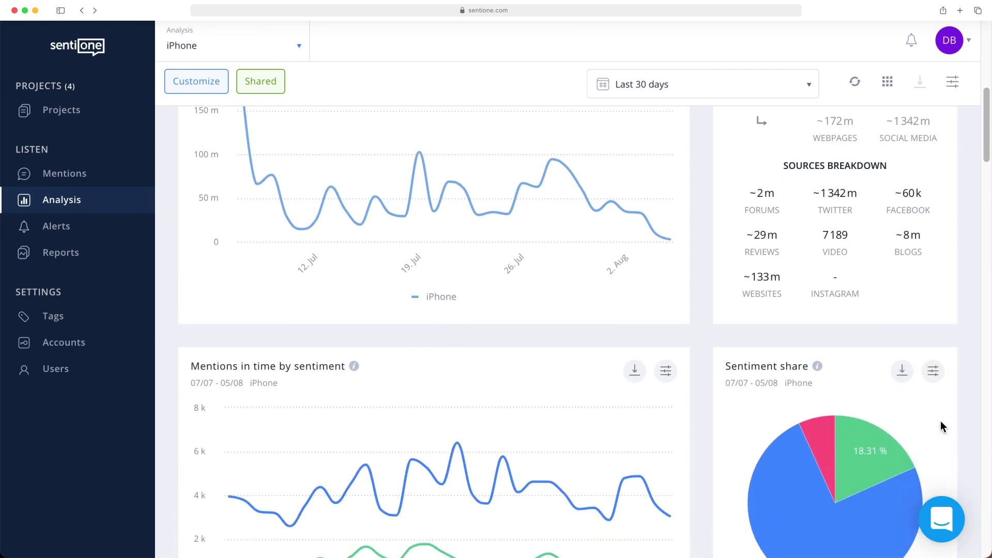
{"action": "scroll", "coordinate": [940, 425], "scroll_direction": "down", "scroll_amount": 2}
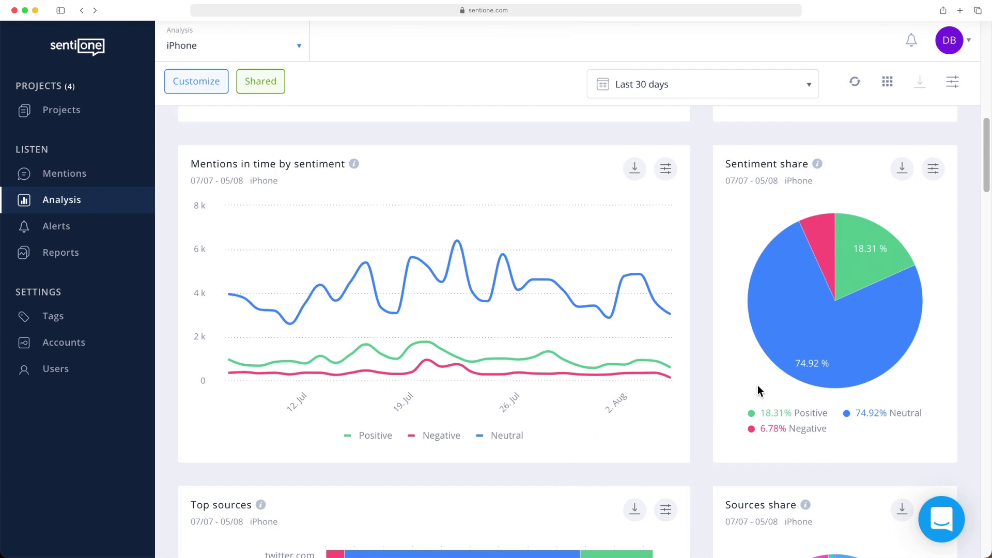
{"action": "mouse_move", "coordinate": [776, 352]}
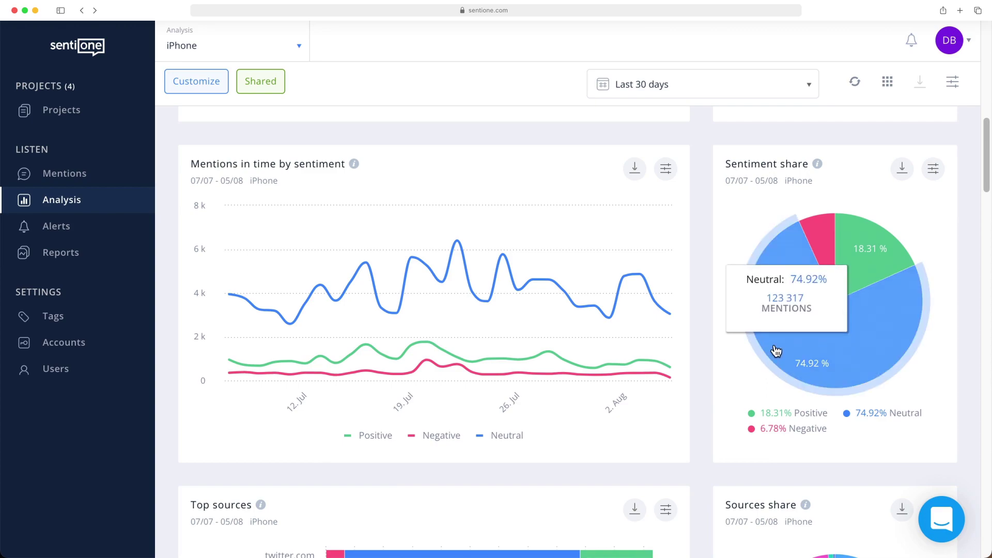
{"action": "mouse_move", "coordinate": [860, 248]}
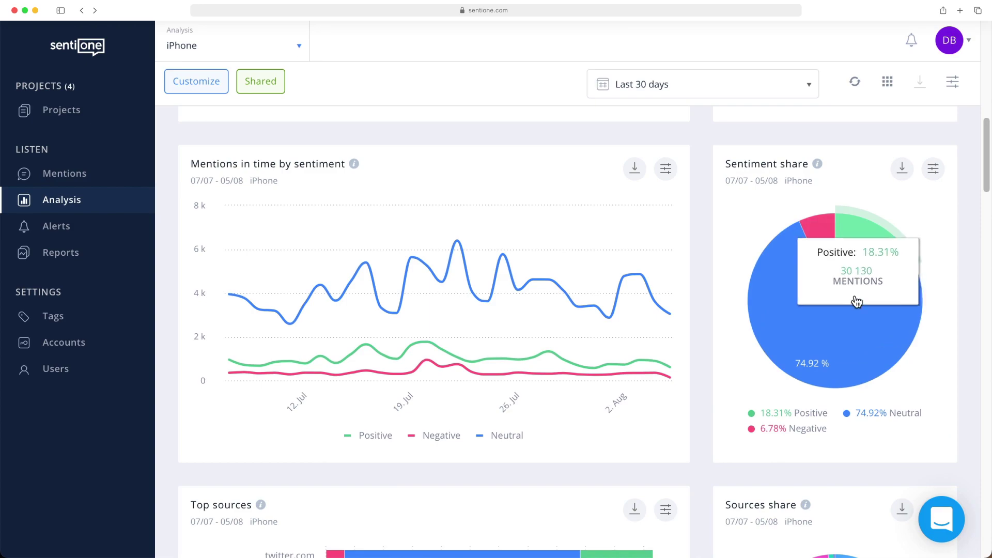
{"action": "mouse_move", "coordinate": [827, 258]}
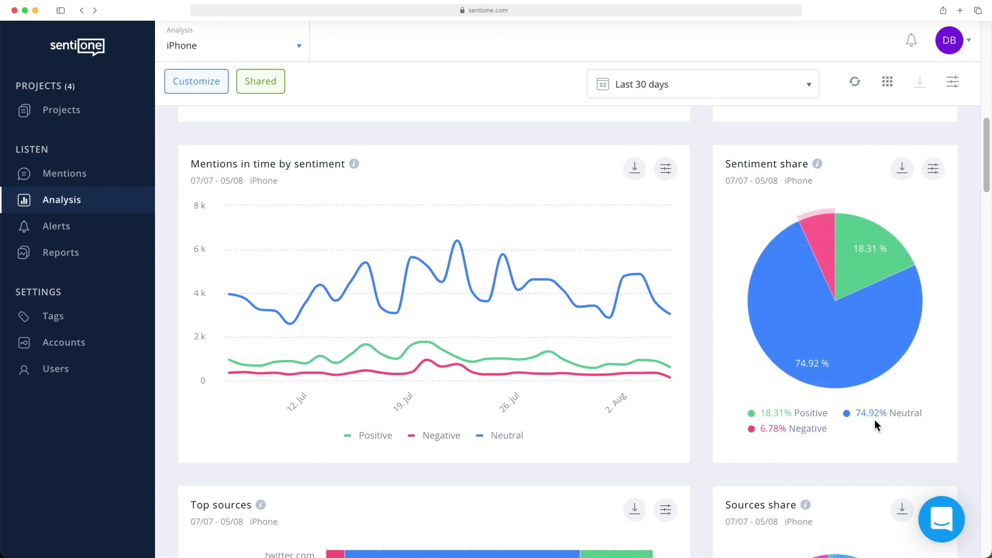
{"action": "left_click", "coordinate": [888, 415]}
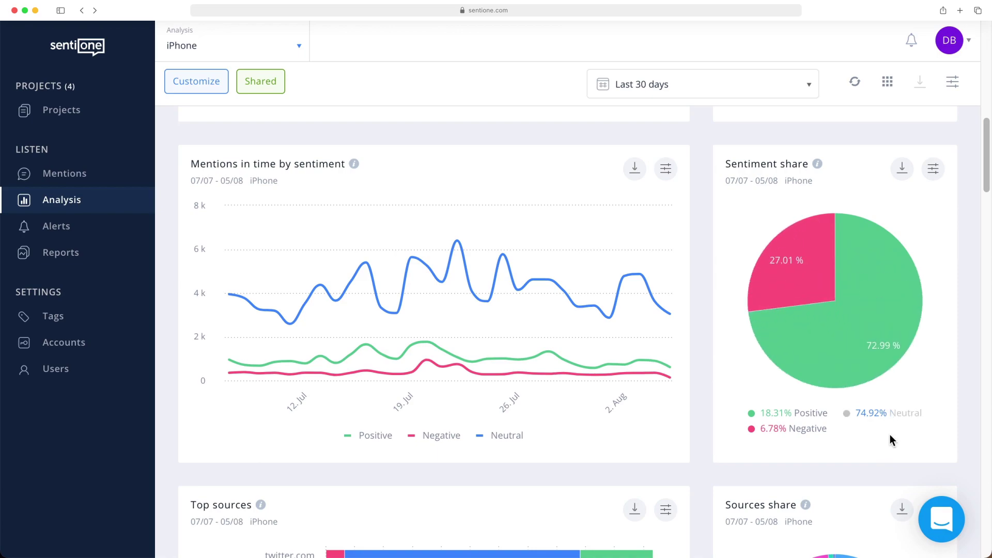
{"action": "mouse_move", "coordinate": [860, 384]}
Examine the sentiment breakdown of mentions for individual sites in the Top sources chart.
{"action": "scroll", "coordinate": [884, 440], "scroll_direction": "down", "scroll_amount": 5}
{"action": "scroll", "coordinate": [884, 440], "scroll_direction": "down", "scroll_amount": 2}
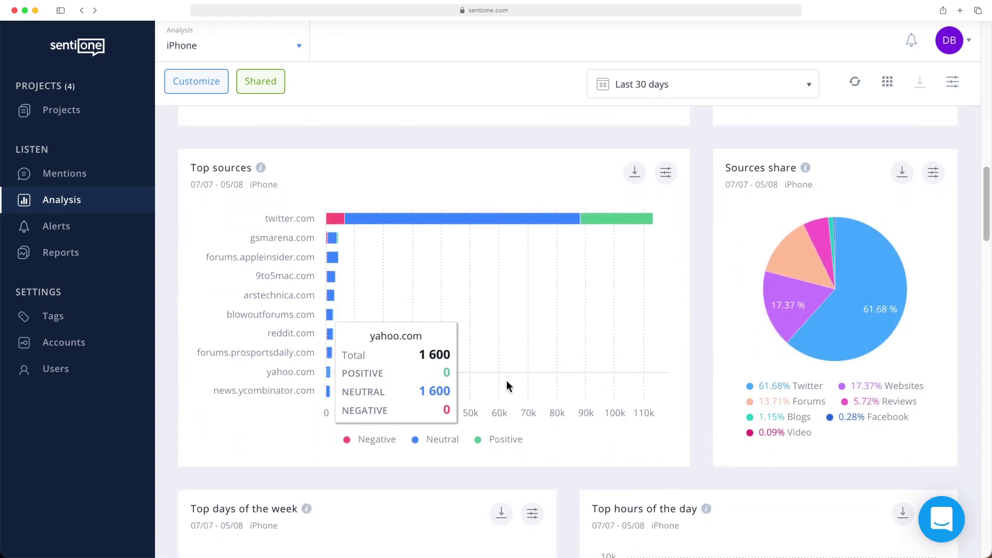
{"action": "mouse_move", "coordinate": [334, 225]}
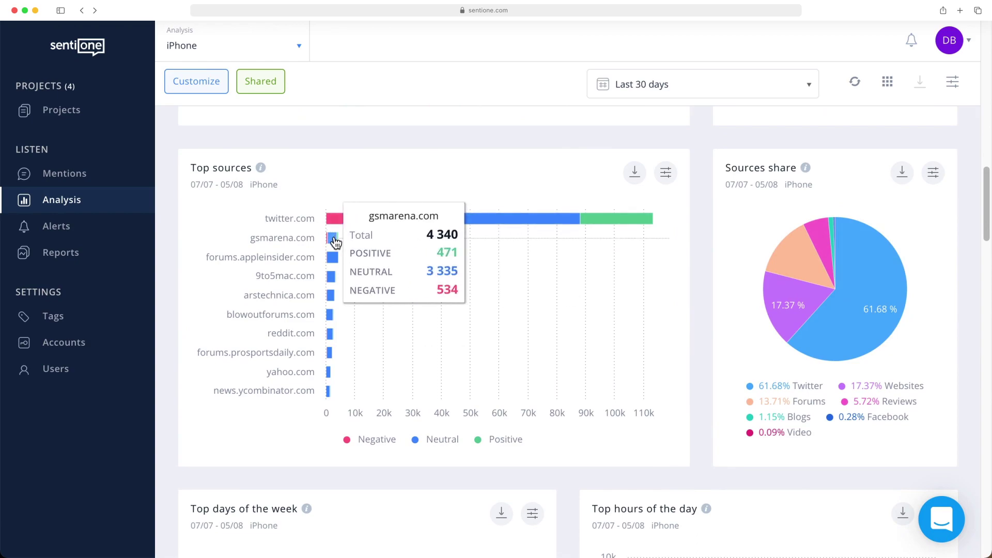
Limit the Top sources widget to the Websites source by clearing all other sources, and apply the filter.
{"action": "mouse_move", "coordinate": [332, 262]}
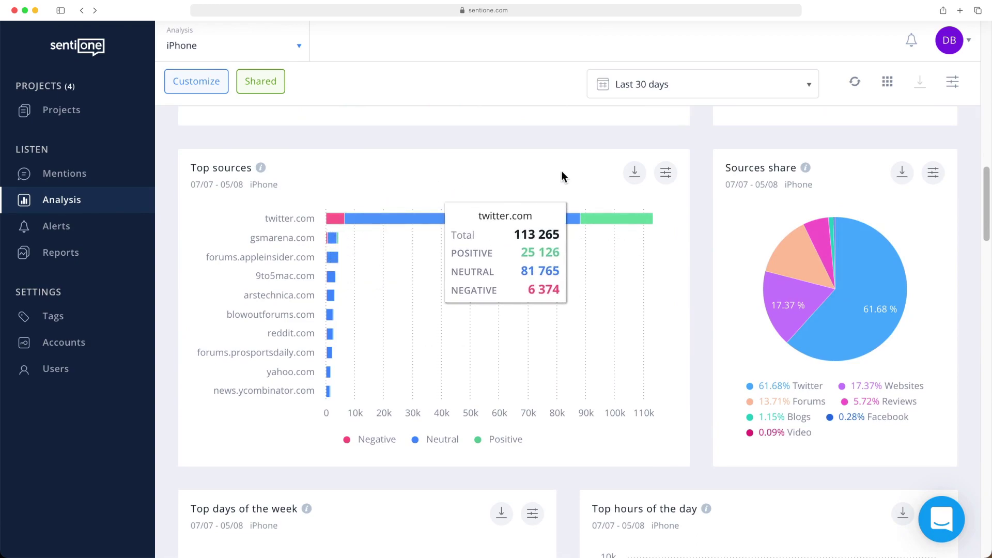
{"action": "left_click", "coordinate": [666, 176]}
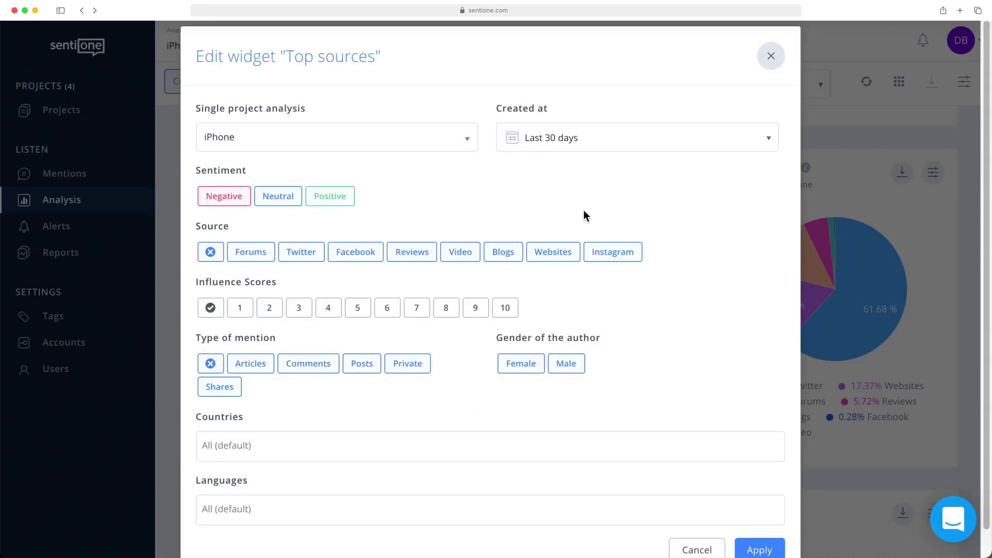
{"action": "left_click", "coordinate": [216, 255]}
{"action": "left_click", "coordinate": [551, 257]}
{"action": "scroll", "coordinate": [718, 458], "scroll_direction": "down", "scroll_amount": 1}
{"action": "left_click", "coordinate": [759, 525]}
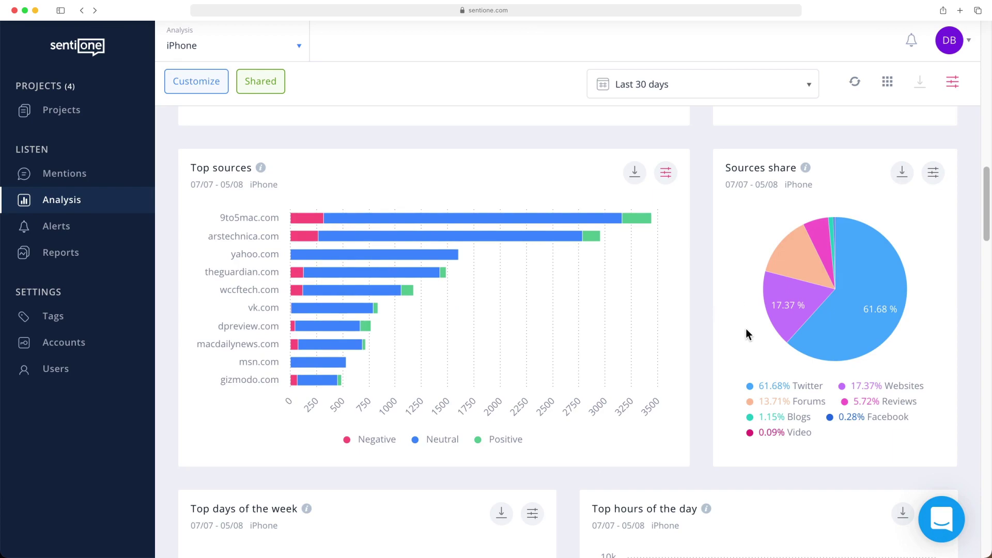
Examine the Twitter slice of Sources share and the mention counts for individual days in Top days of the week.
{"action": "mouse_move", "coordinate": [844, 342]}
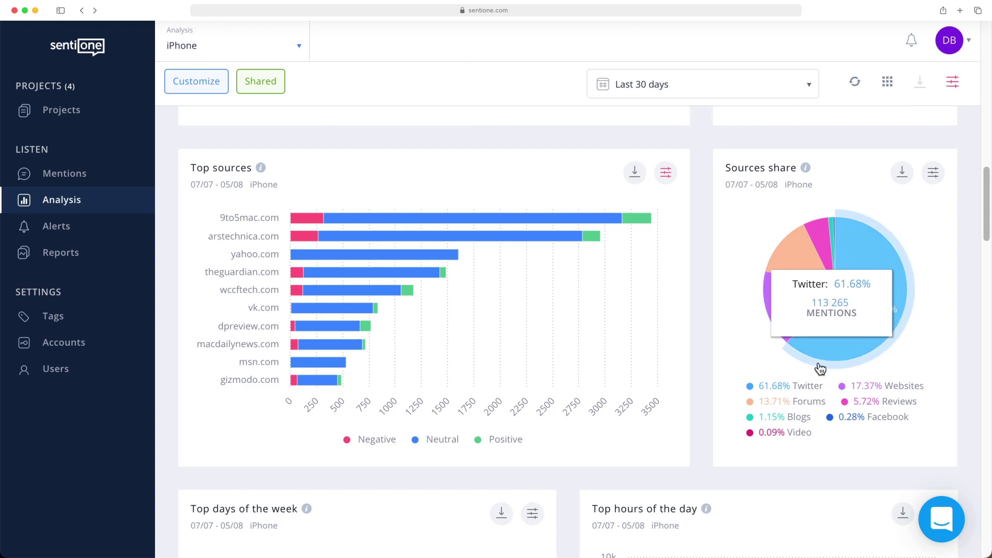
{"action": "scroll", "coordinate": [703, 402], "scroll_direction": "down", "scroll_amount": 3}
{"action": "scroll", "coordinate": [704, 401], "scroll_direction": "down", "scroll_amount": 3}
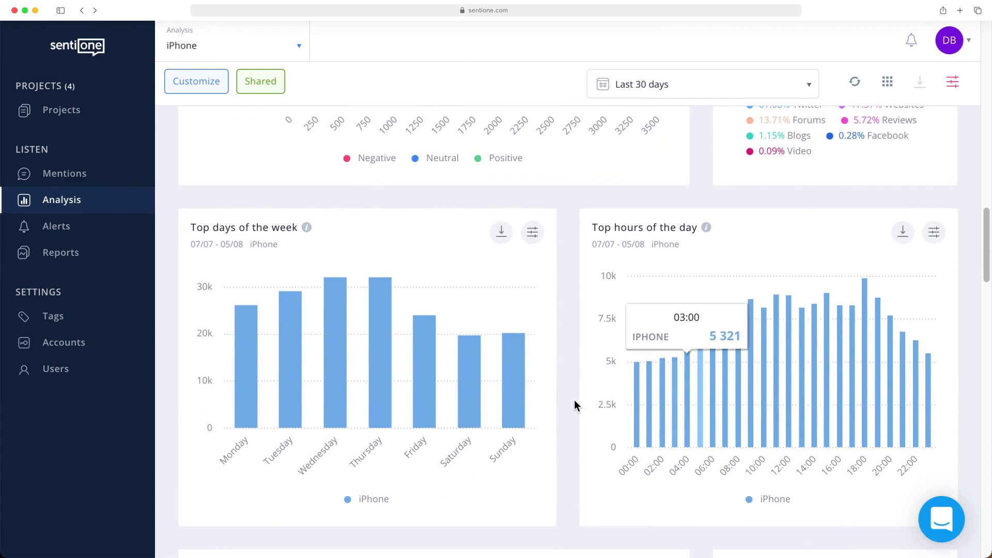
{"action": "scroll", "coordinate": [569, 401], "scroll_direction": "down", "scroll_amount": 1}
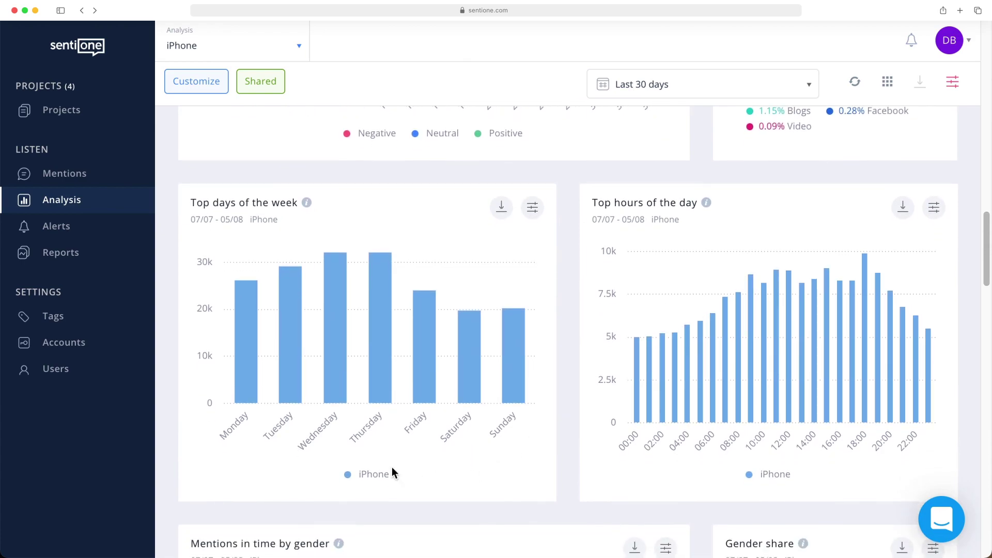
{"action": "mouse_move", "coordinate": [333, 398]}
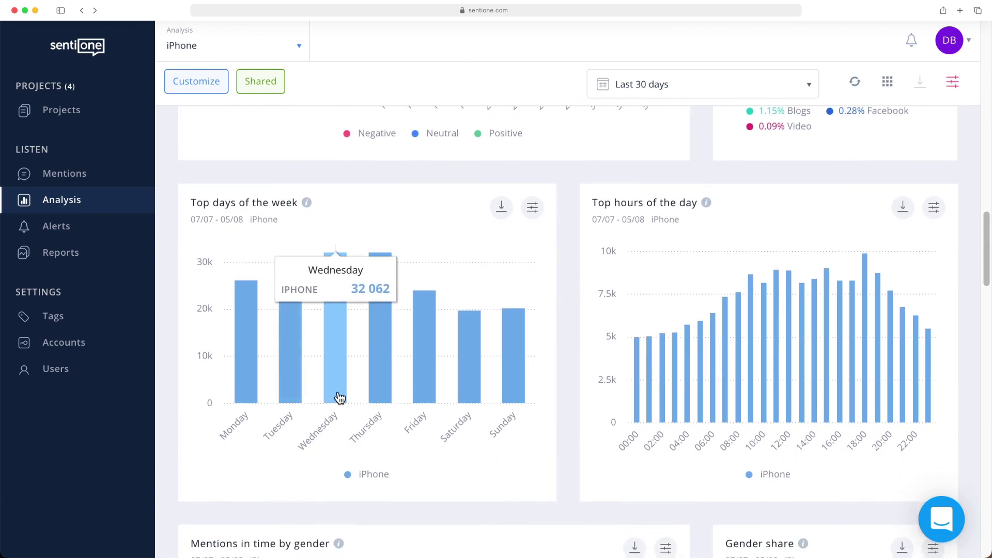
{"action": "mouse_move", "coordinate": [417, 395]}
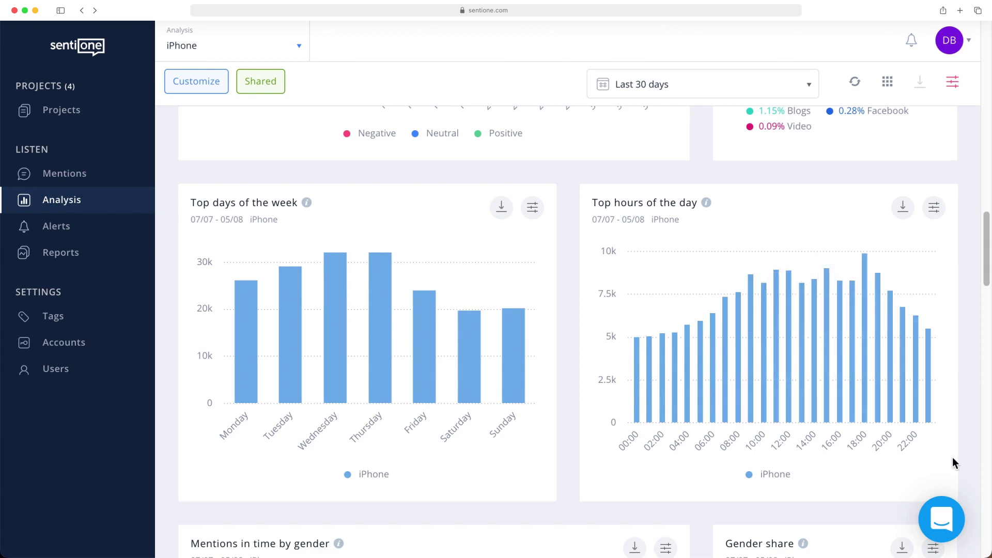
Review the gender charts, Engagement summary, Mentions in time by source, Top authors and Brand Health Index widgets.
{"action": "scroll", "coordinate": [937, 447], "scroll_direction": "down", "scroll_amount": 7}
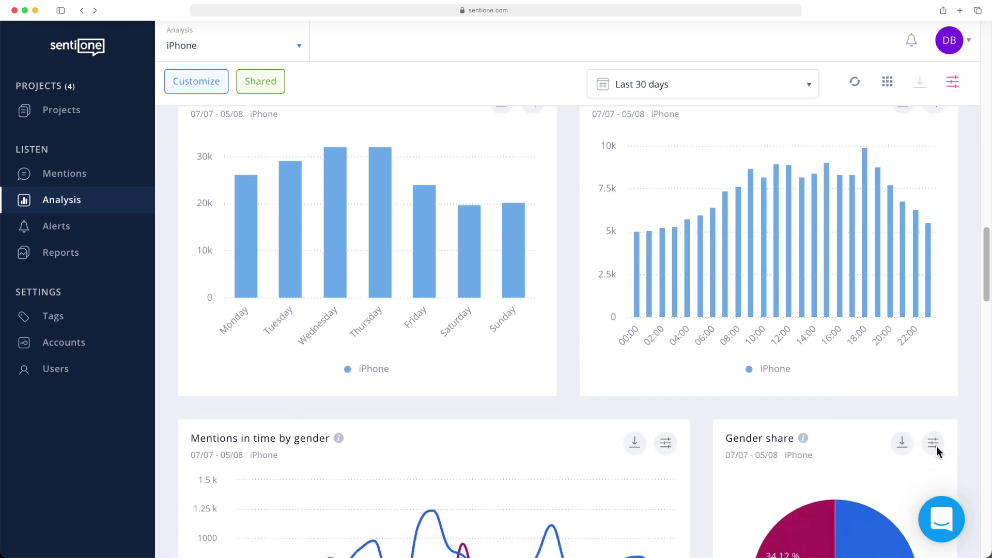
{"action": "scroll", "coordinate": [943, 444], "scroll_direction": "down", "scroll_amount": 1}
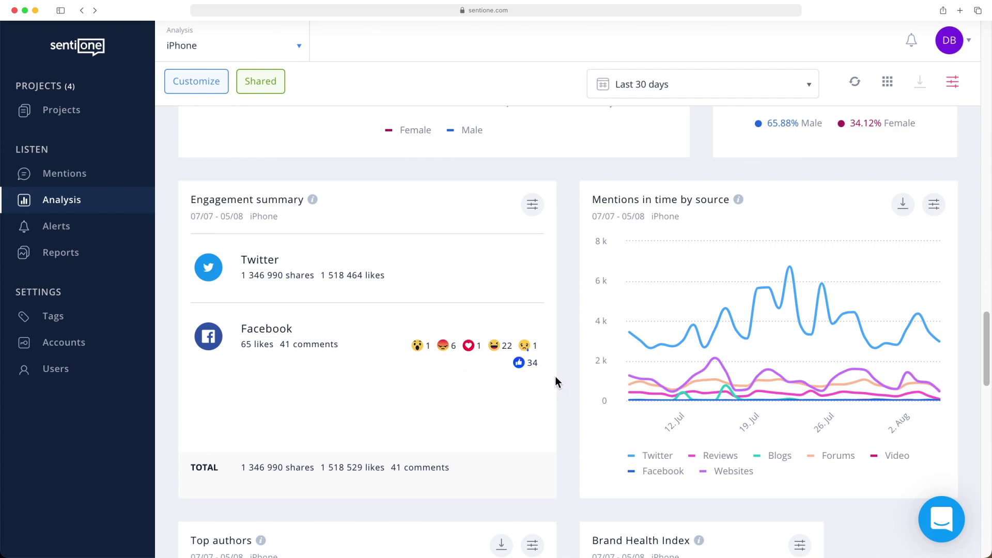
{"action": "mouse_move", "coordinate": [637, 382]}
{"action": "scroll", "coordinate": [569, 420], "scroll_direction": "down", "scroll_amount": 7}
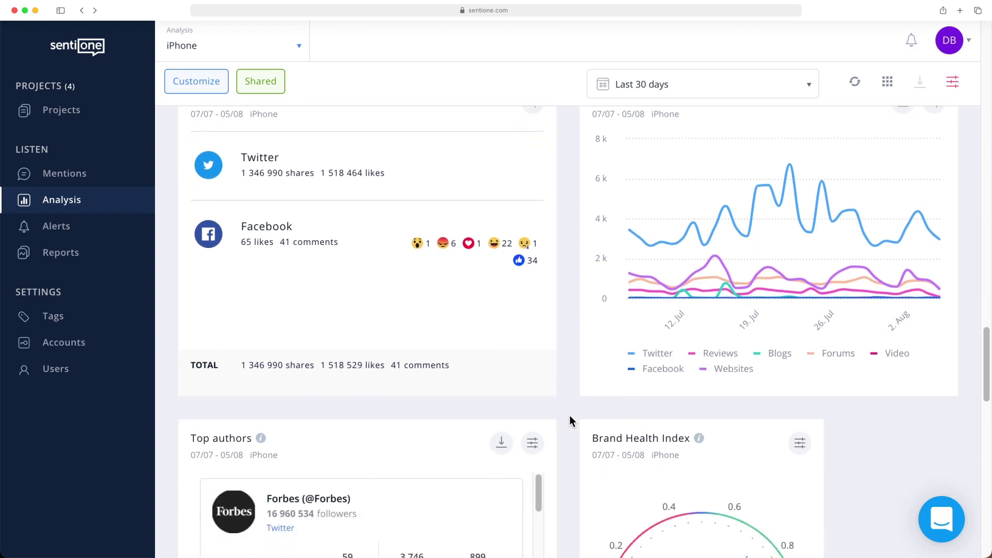
{"action": "scroll", "coordinate": [570, 416], "scroll_direction": "down", "scroll_amount": 1}
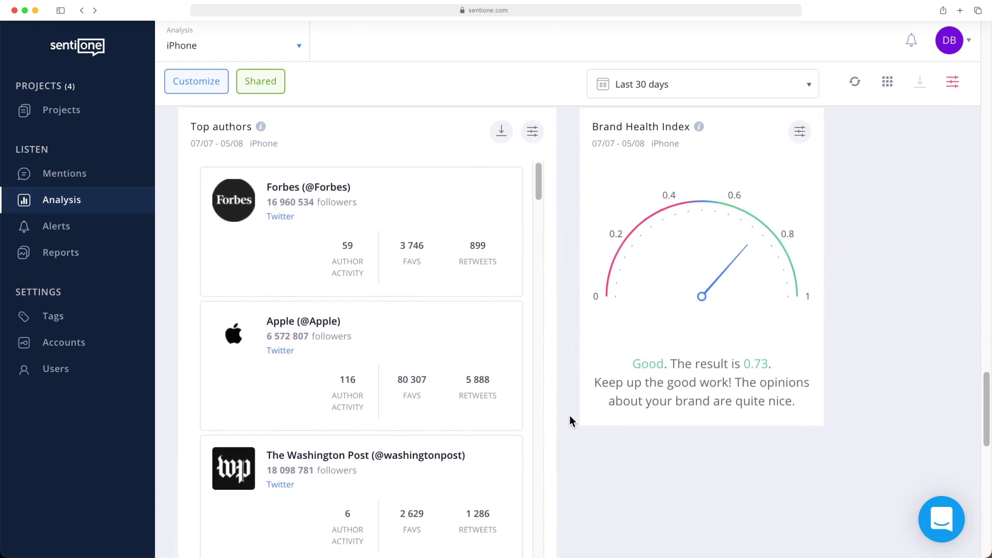
{"action": "scroll", "coordinate": [570, 420], "scroll_direction": "up", "scroll_amount": 1}
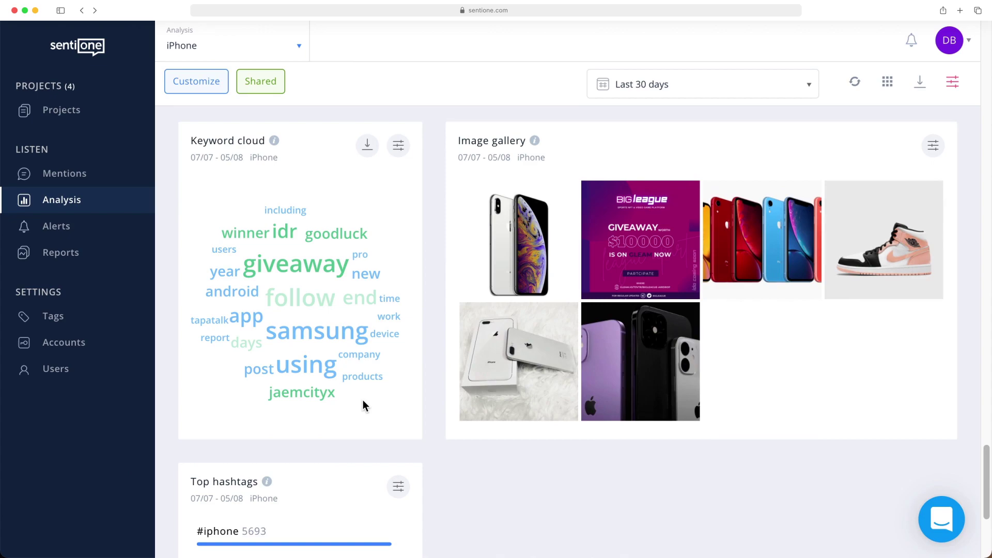
Inspect individual keywords such as giveaway in the Keyword cloud, and review the Top hashtags widget.
{"action": "mouse_move", "coordinate": [310, 266]}
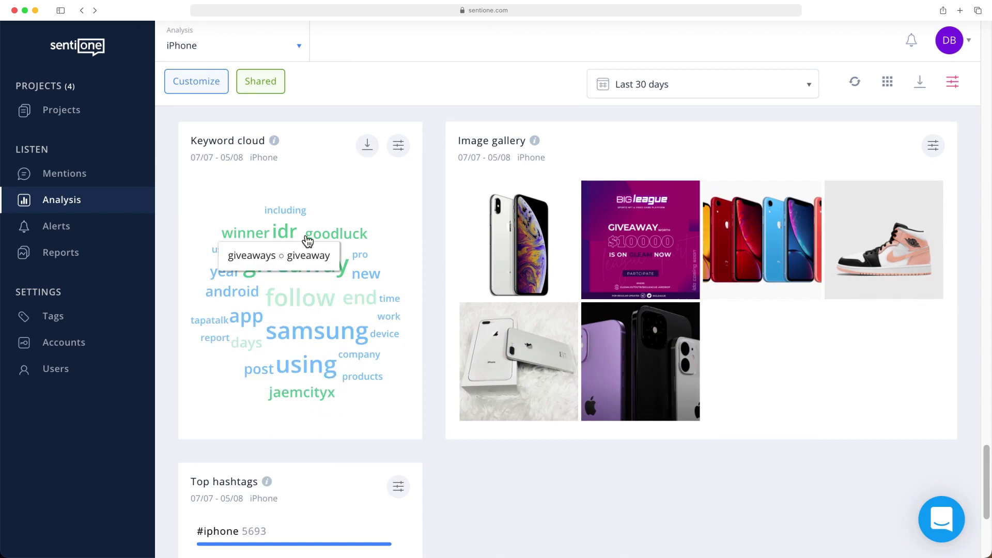
{"action": "mouse_move", "coordinate": [316, 336]}
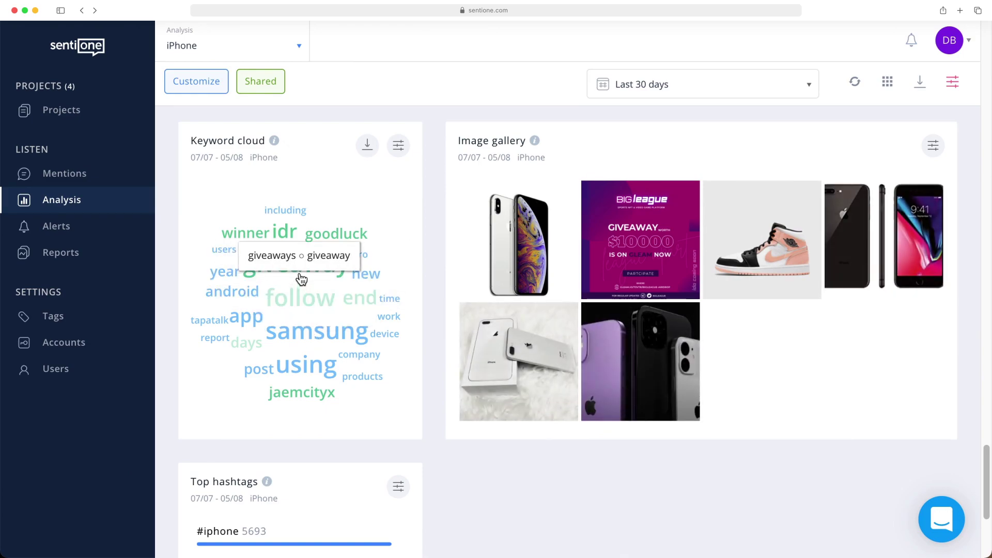
{"action": "mouse_move", "coordinate": [278, 242]}
{"action": "mouse_move", "coordinate": [328, 237]}
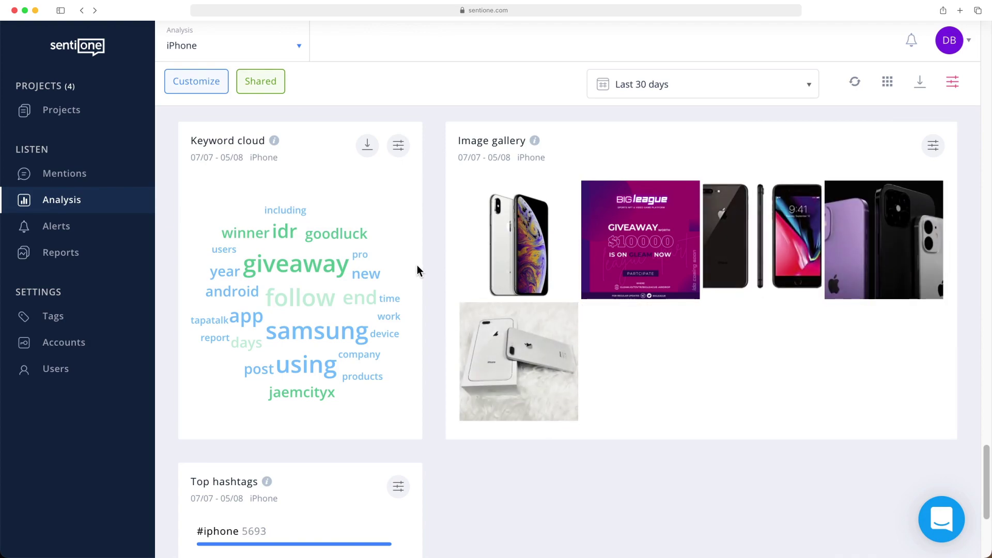
{"action": "left_click", "coordinate": [324, 274]}
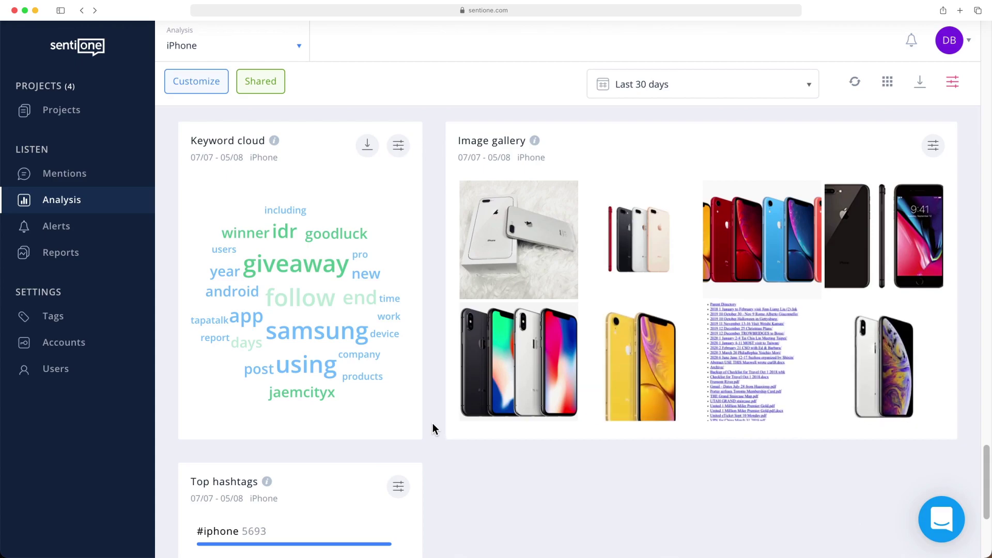
{"action": "scroll", "coordinate": [432, 423], "scroll_direction": "down", "scroll_amount": 5}
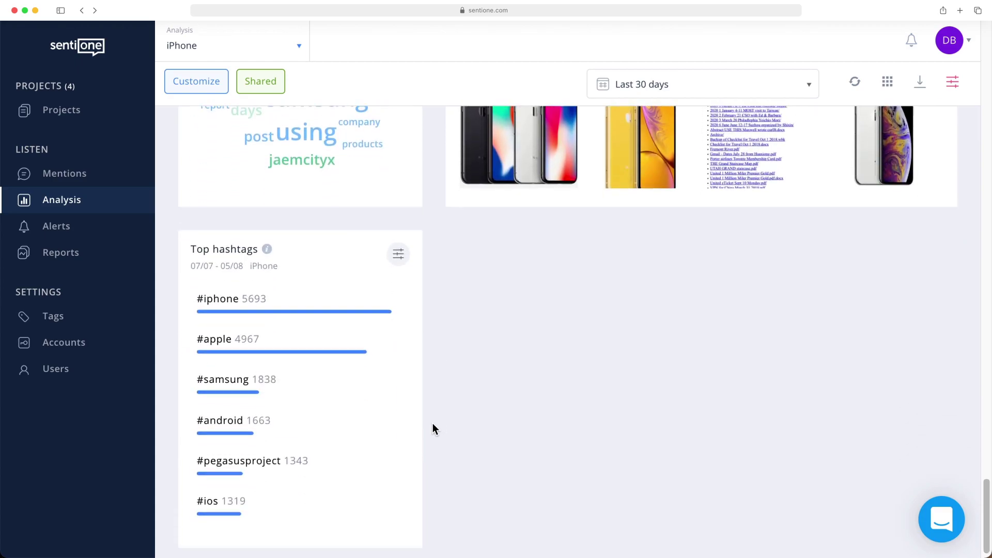